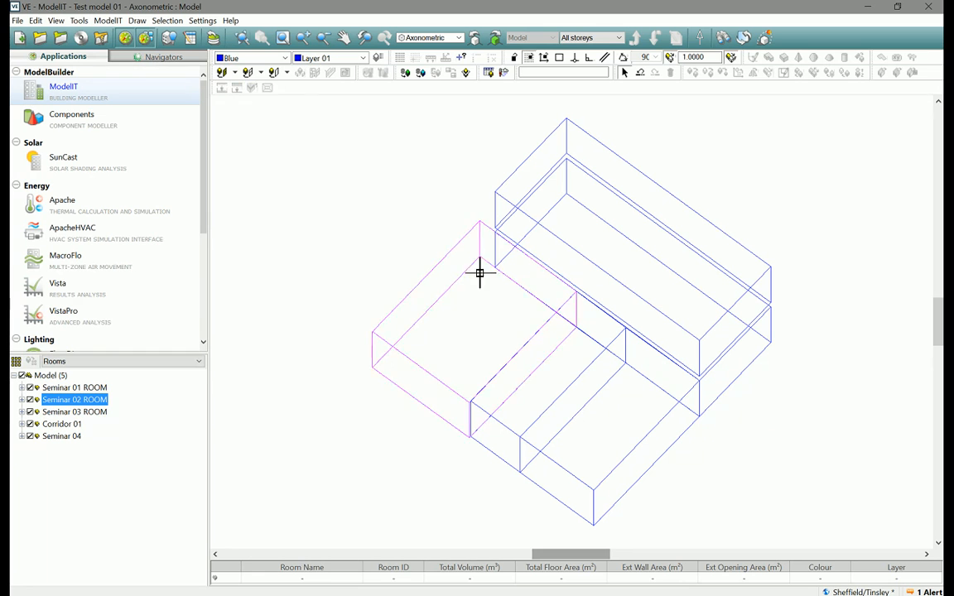
Set the drag face lock dimension to 0.1 m in the Locks settings
click(477, 285)
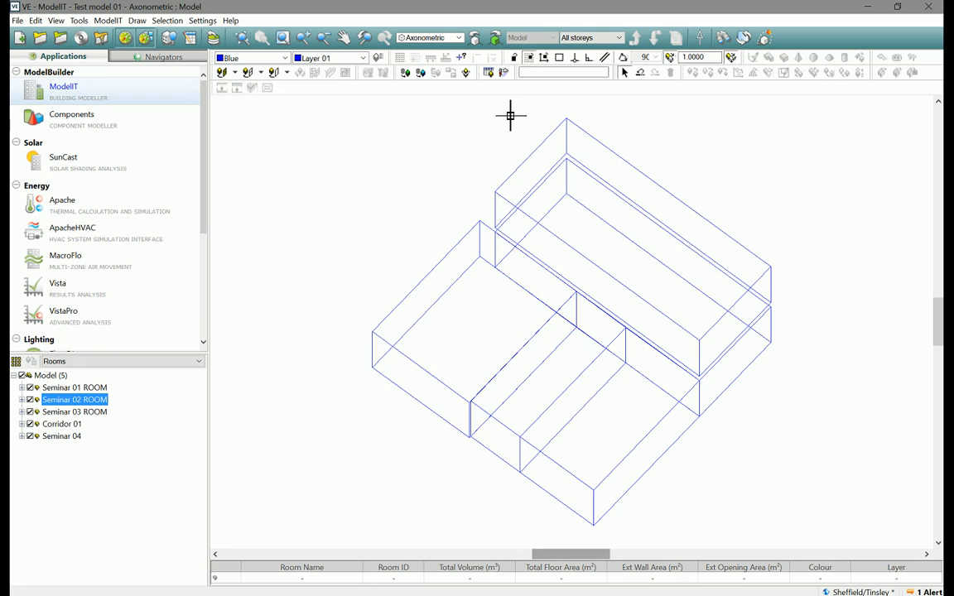
click(513, 59)
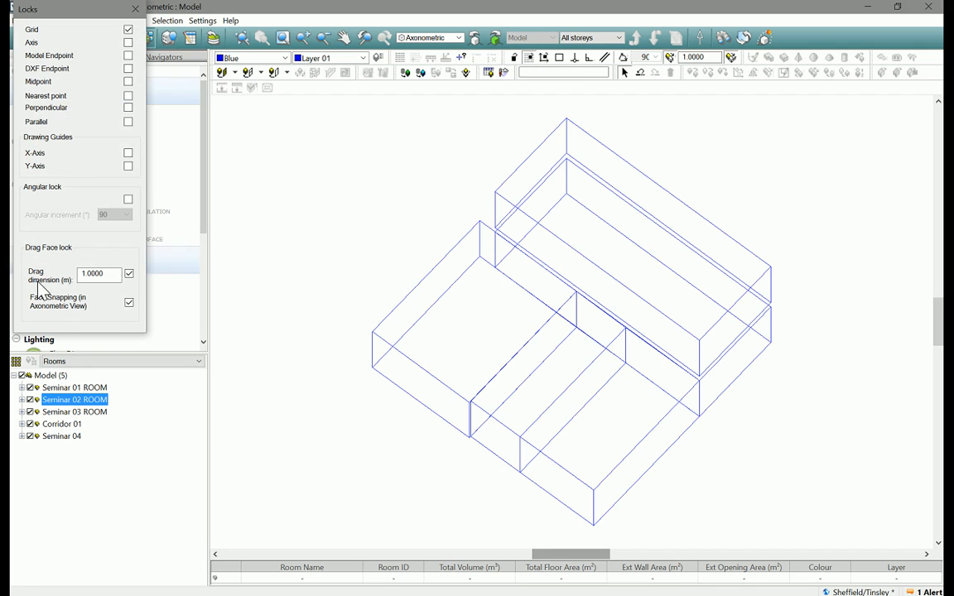
double_click(102, 275)
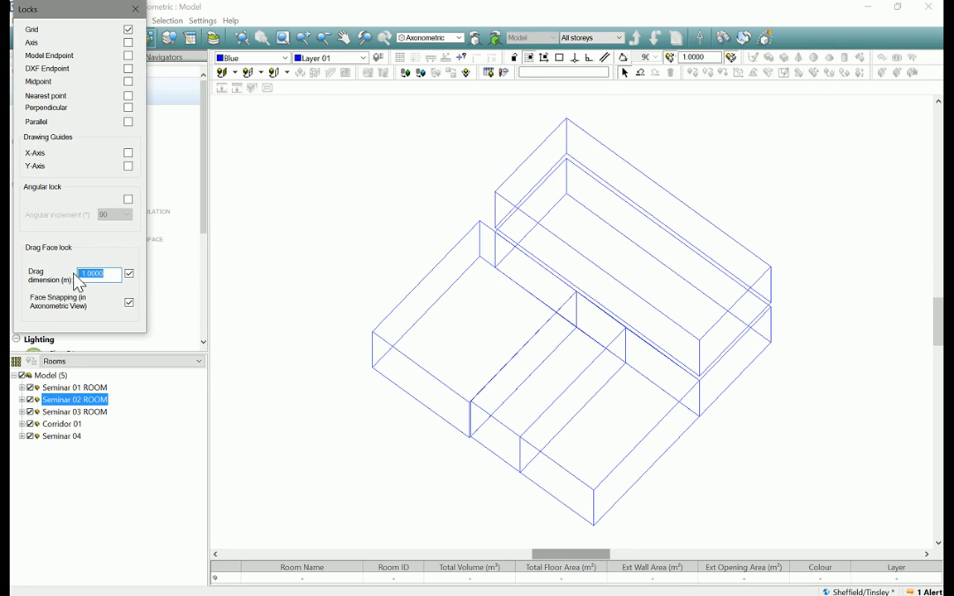
key(BackSpace)
text(1)
click(135, 8)
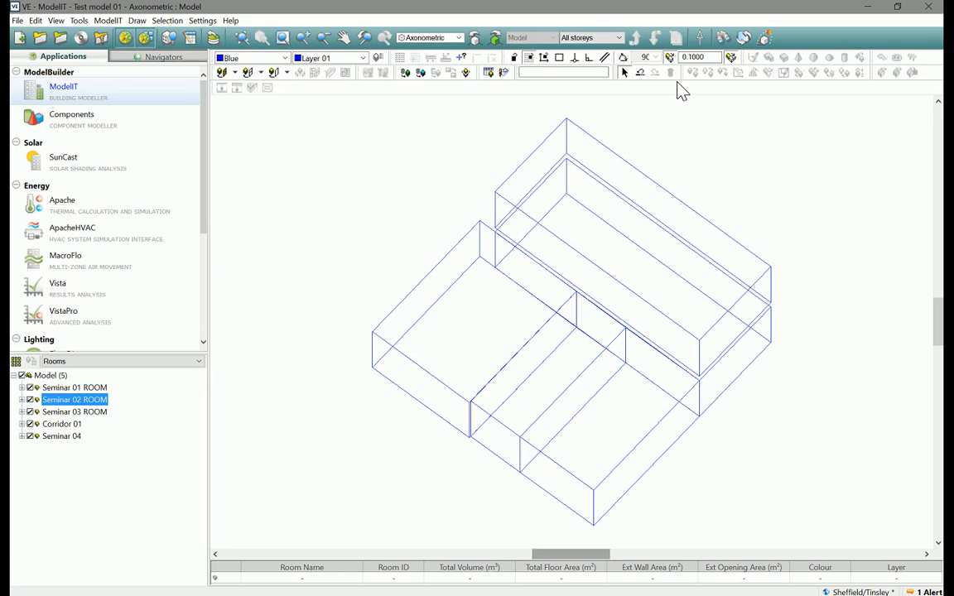
click(732, 64)
key(ctrl)
key(ctrl)
key(ctrl)
click(513, 323)
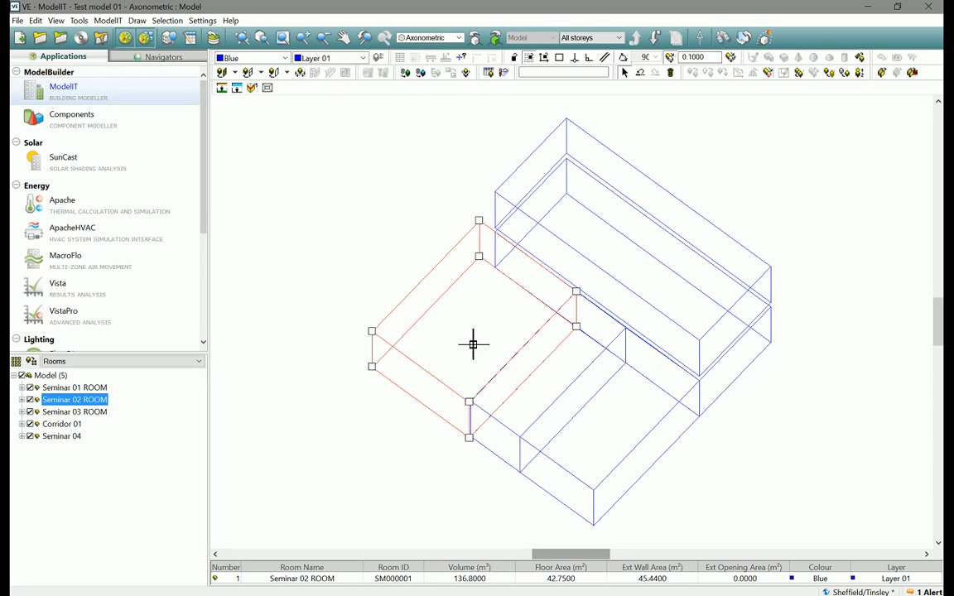
key(ctrl)
key(ctrl)
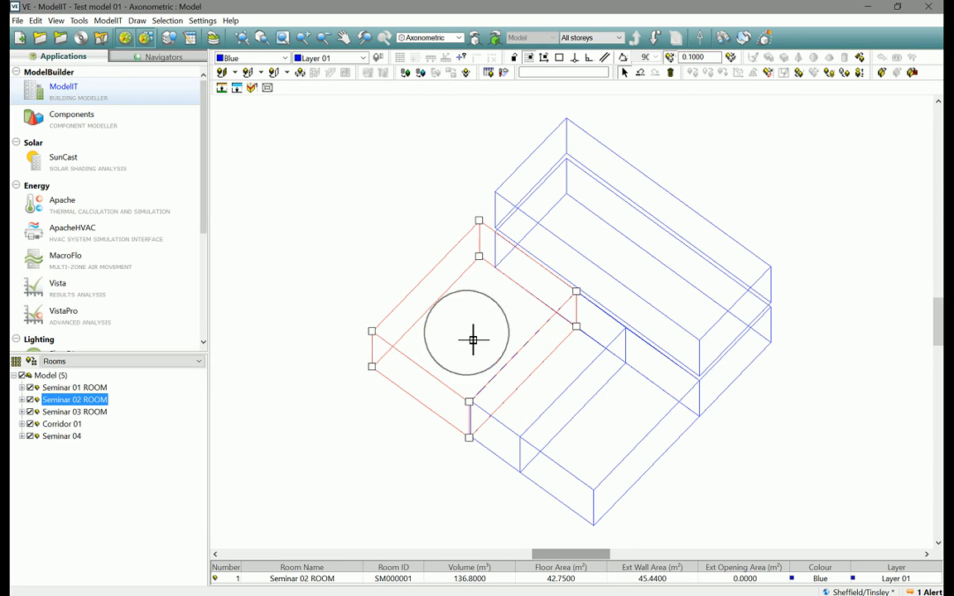
click(385, 270)
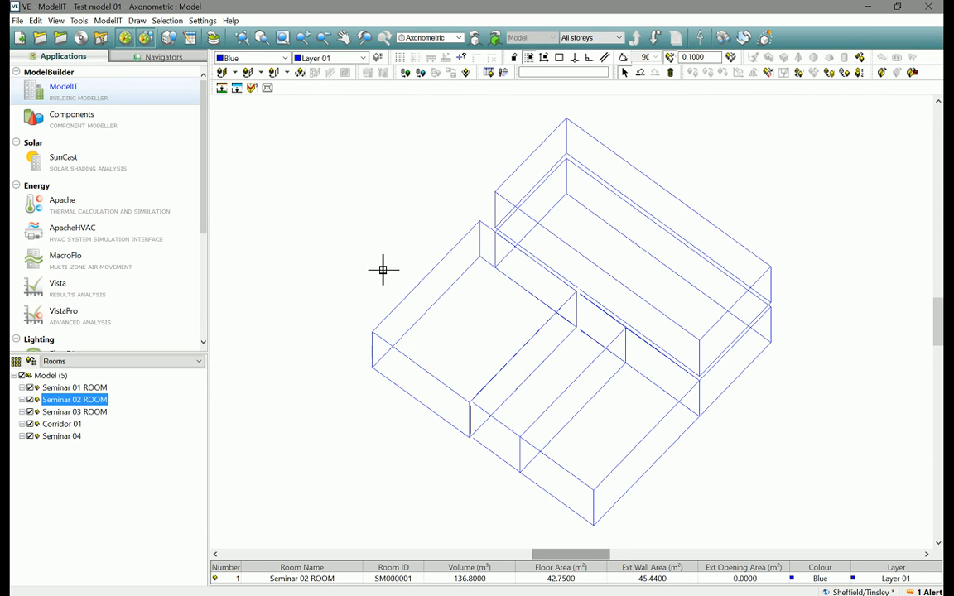
Move the outer end face of Seminar 02 ROOM inward so it lines up with the corner of Seminar 01 ROOM
click(88, 388)
click(83, 401)
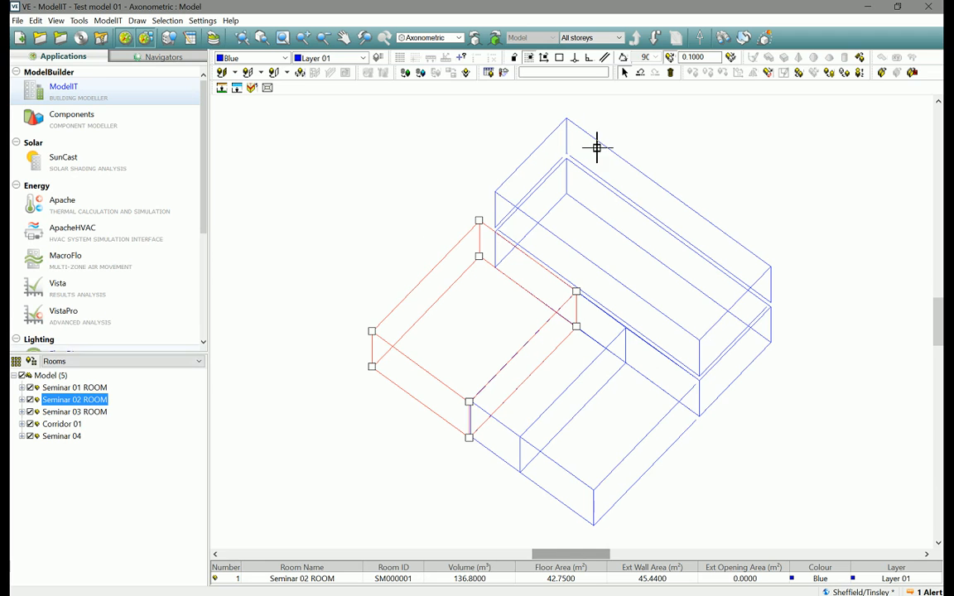
click(769, 74)
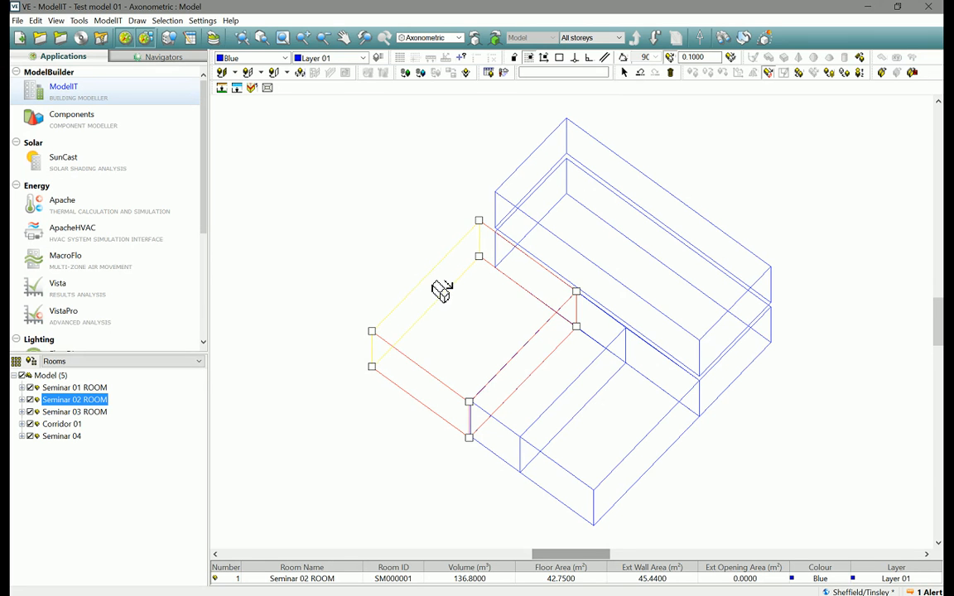
drag(427, 289, 456, 310)
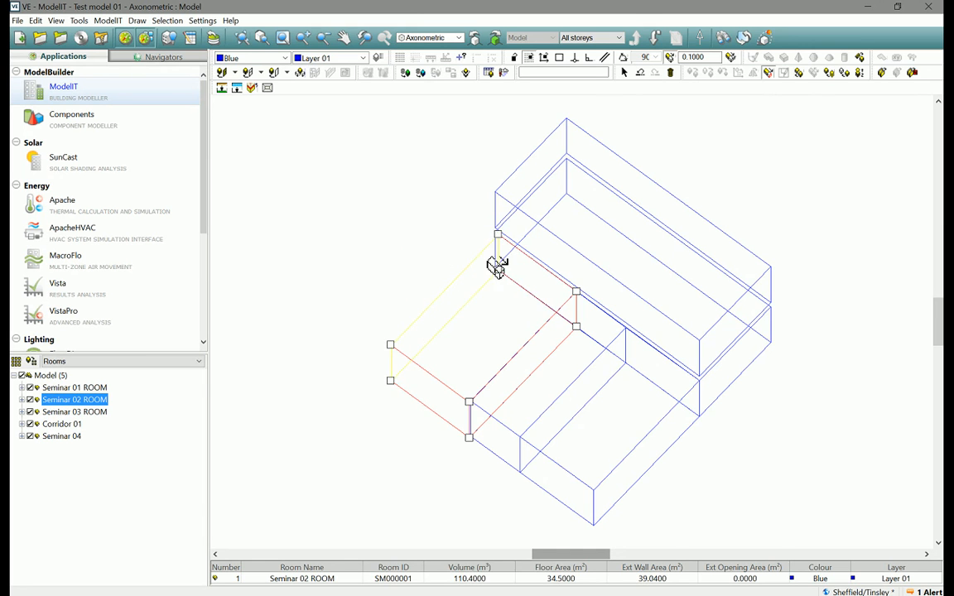
scroll(497, 266, up, 5)
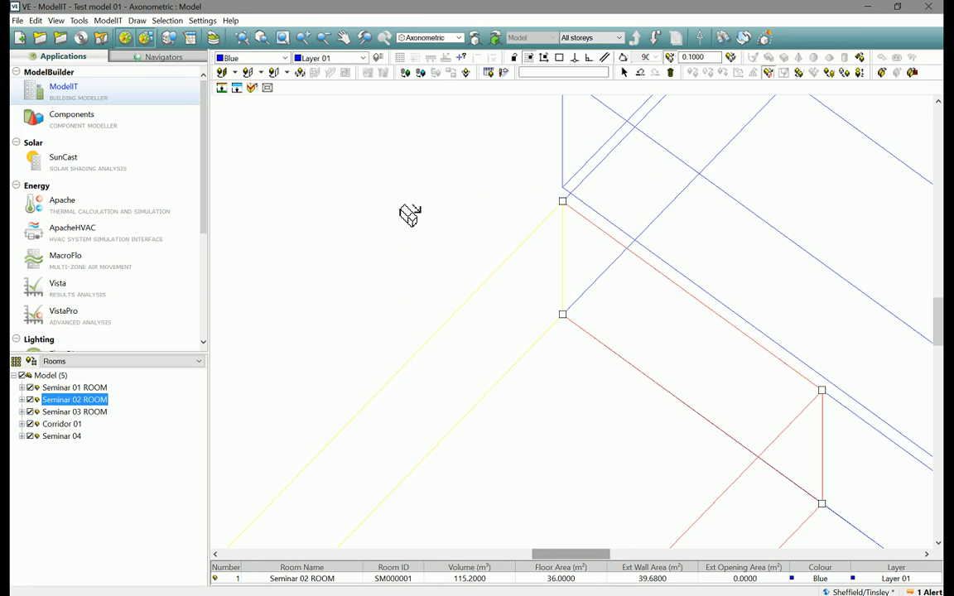
click(410, 215)
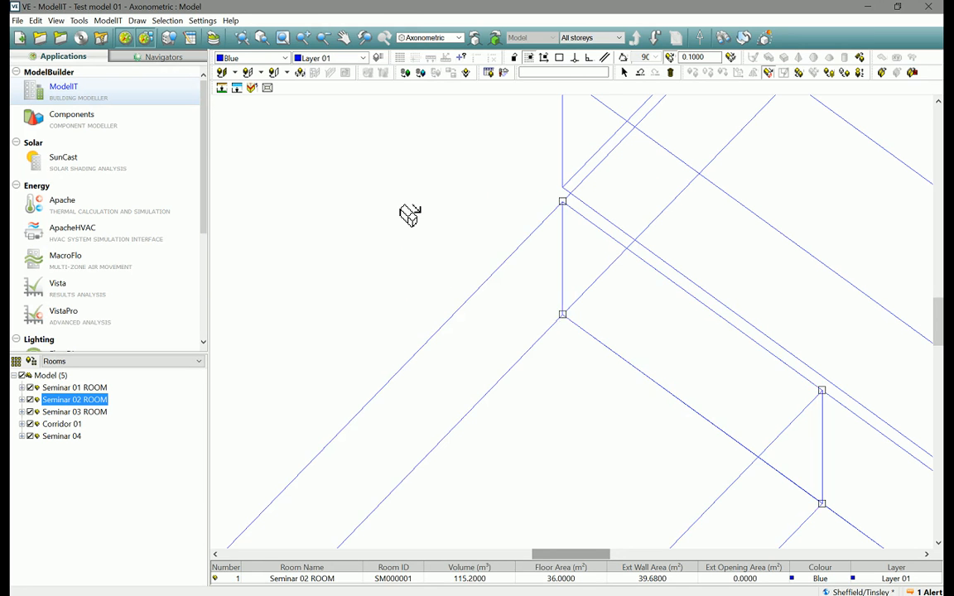
Align the front face of Seminar 02 ROOM with the front face of the adjacent corridor
scroll(563, 313, down, 3)
click(572, 322)
scroll(578, 324, down, 2)
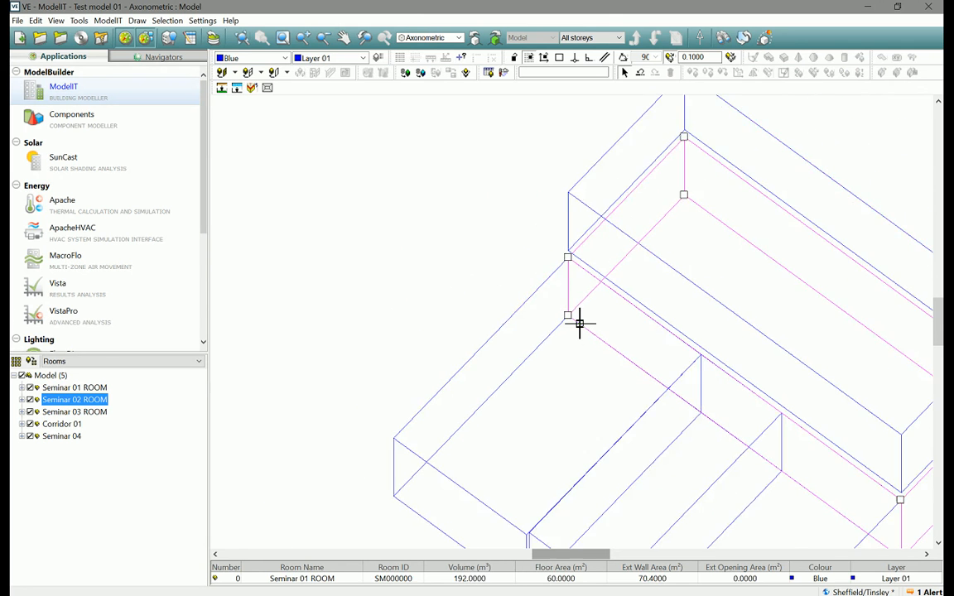
scroll(579, 324, down, 2)
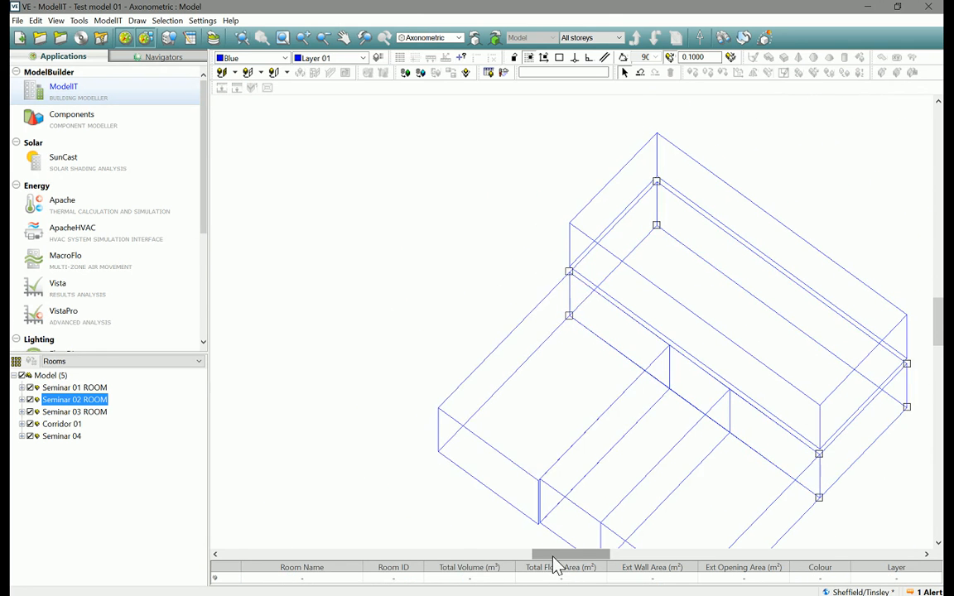
scroll(533, 519, up, 3)
scroll(494, 428, up, 1)
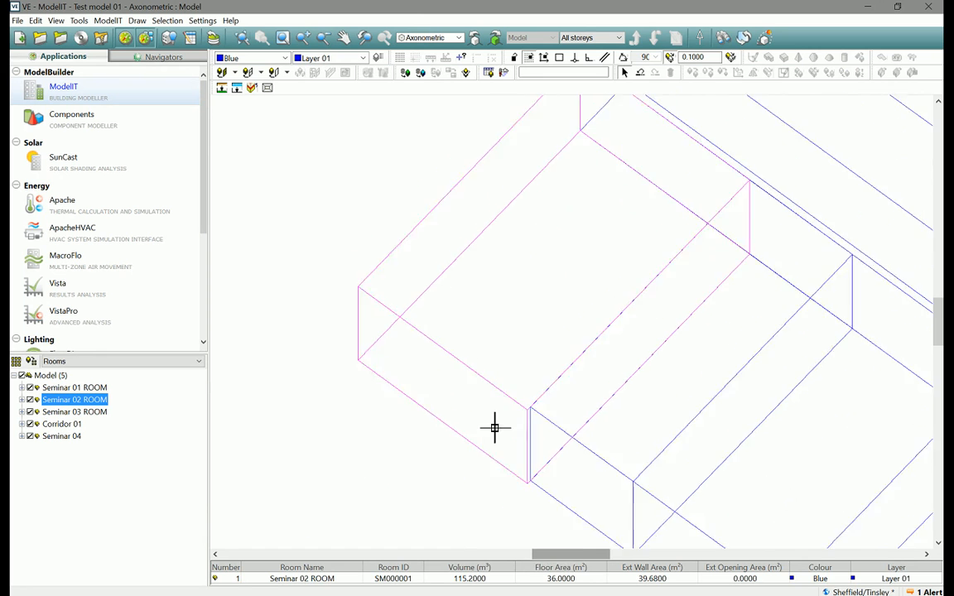
middle_drag(494, 428, 485, 366)
scroll(485, 366, up, 2)
scroll(394, 372, down, 8)
click(400, 378)
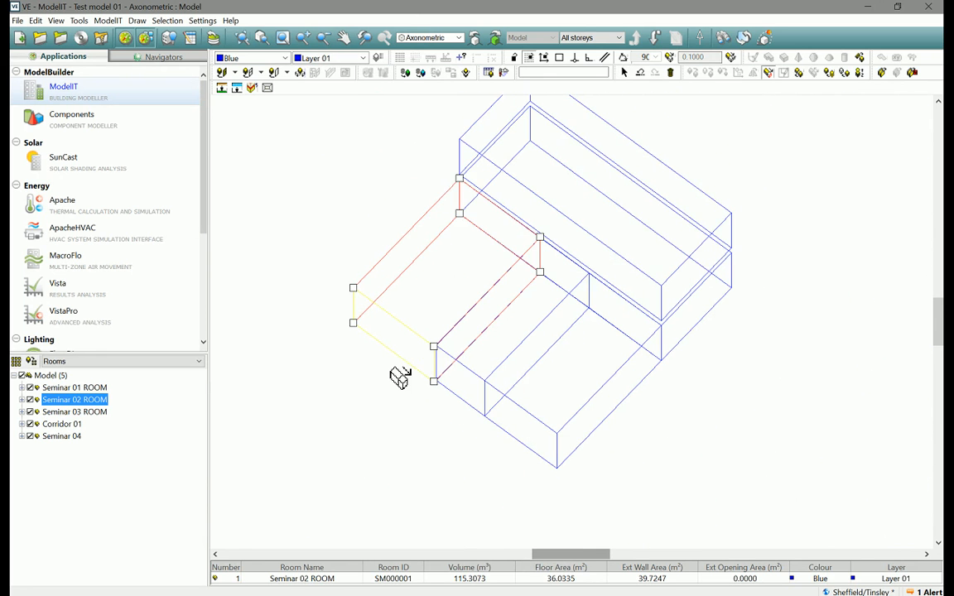
click(358, 374)
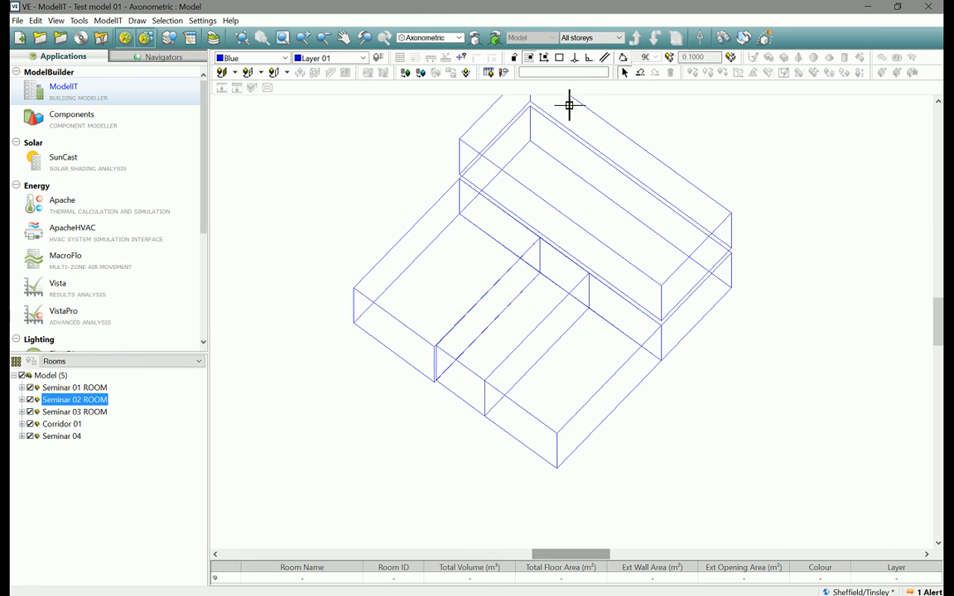
Limit the model display to storey 0 at 0.000 m
click(534, 172)
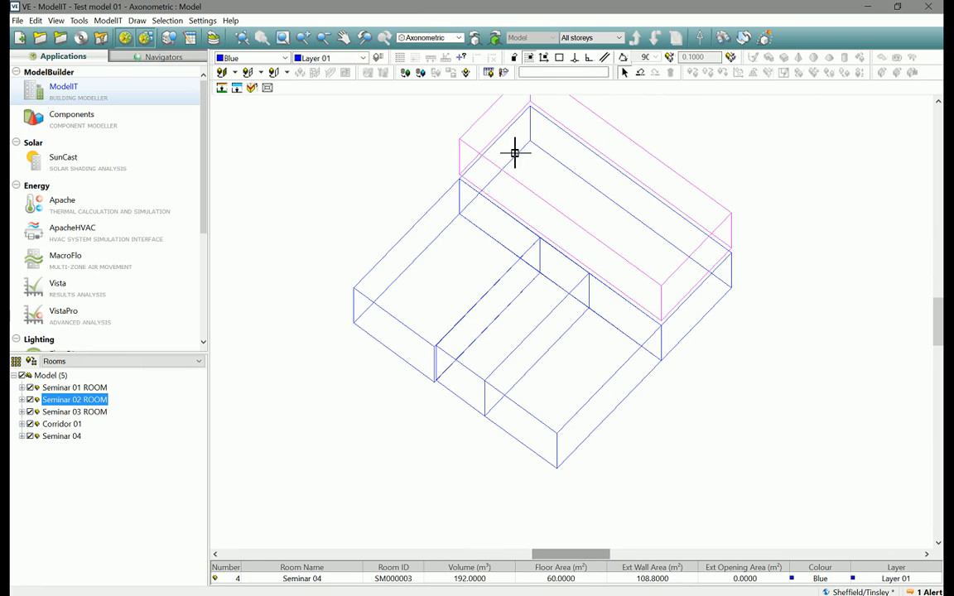
click(513, 152)
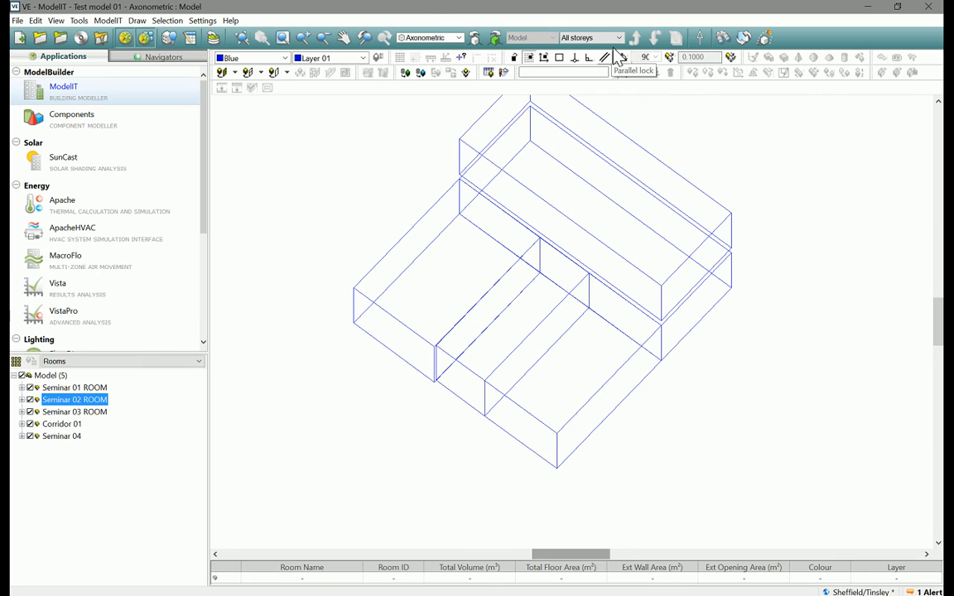
click(619, 39)
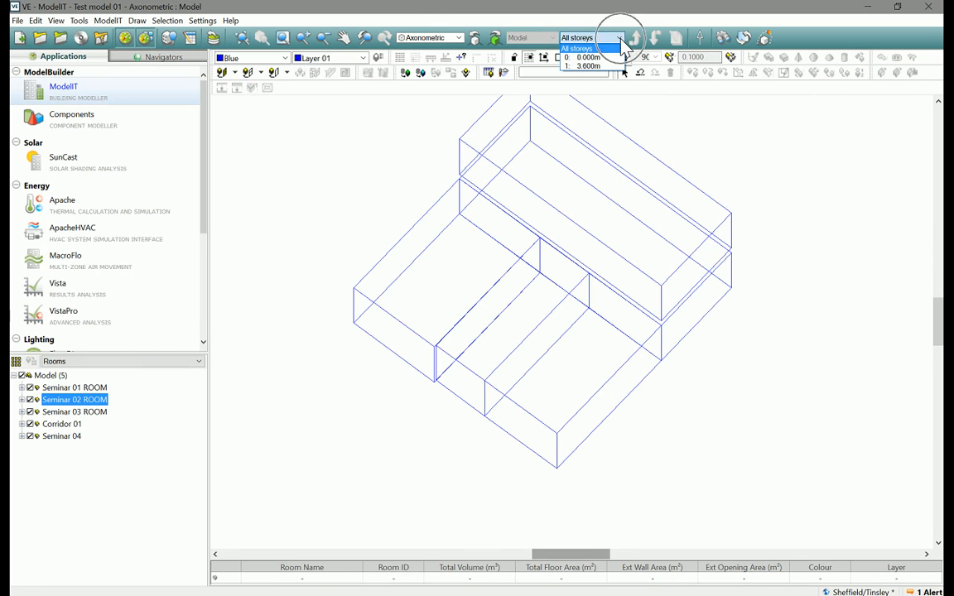
click(597, 57)
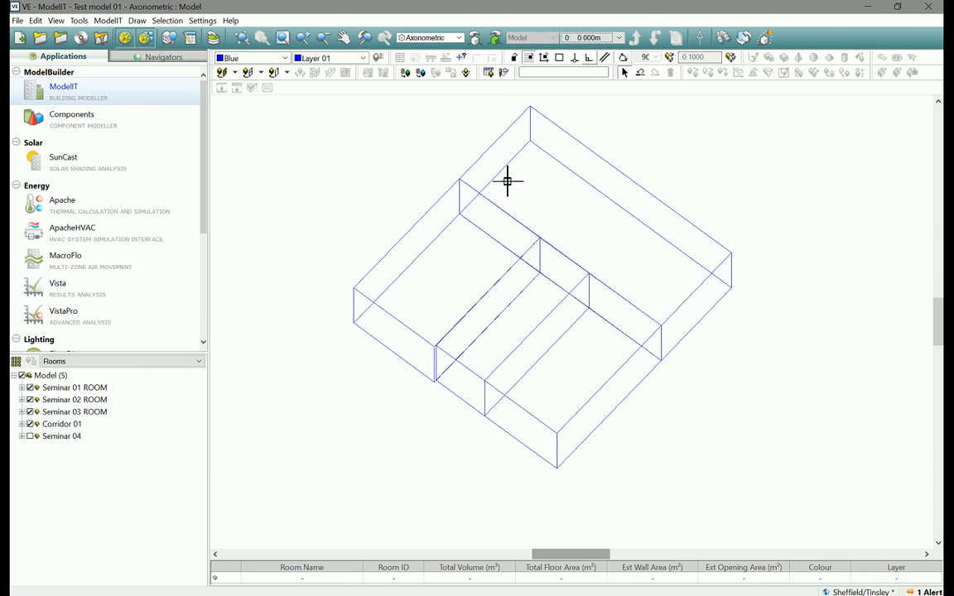
scroll(448, 195, up, 4)
scroll(447, 195, down, 4)
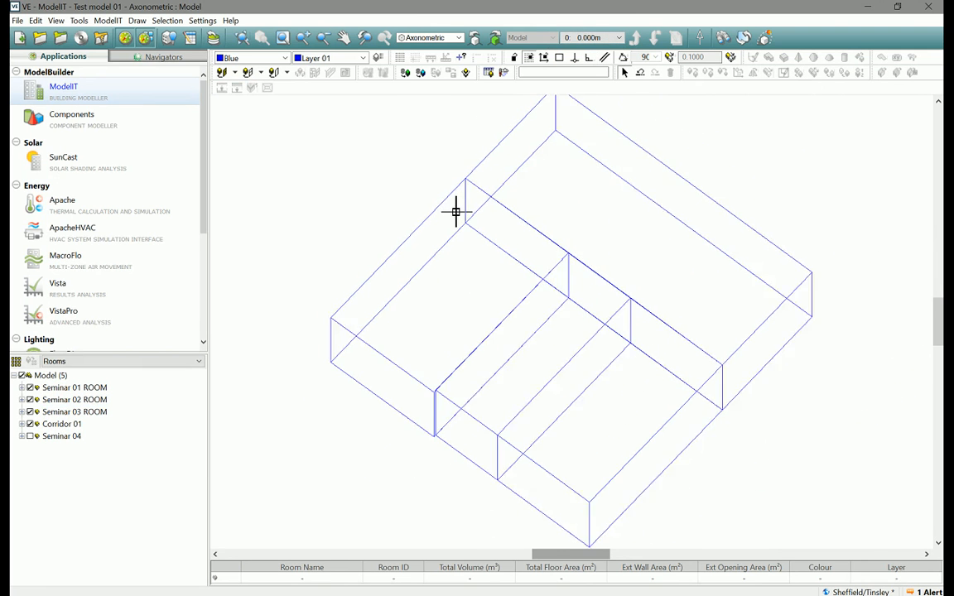
Open Seminar 01 ROOM at surface level and show it in the Axonometric view
click(560, 198)
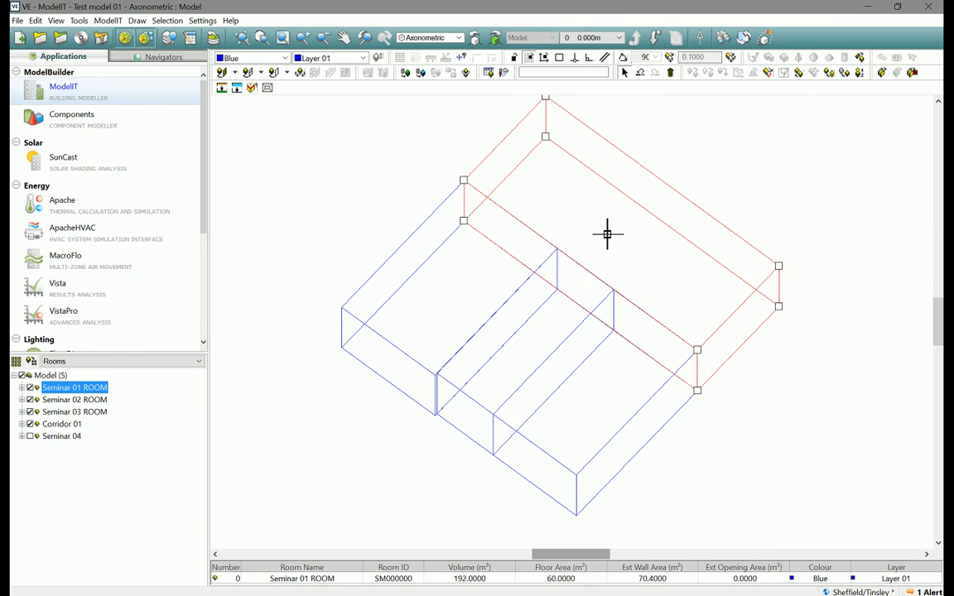
click(655, 42)
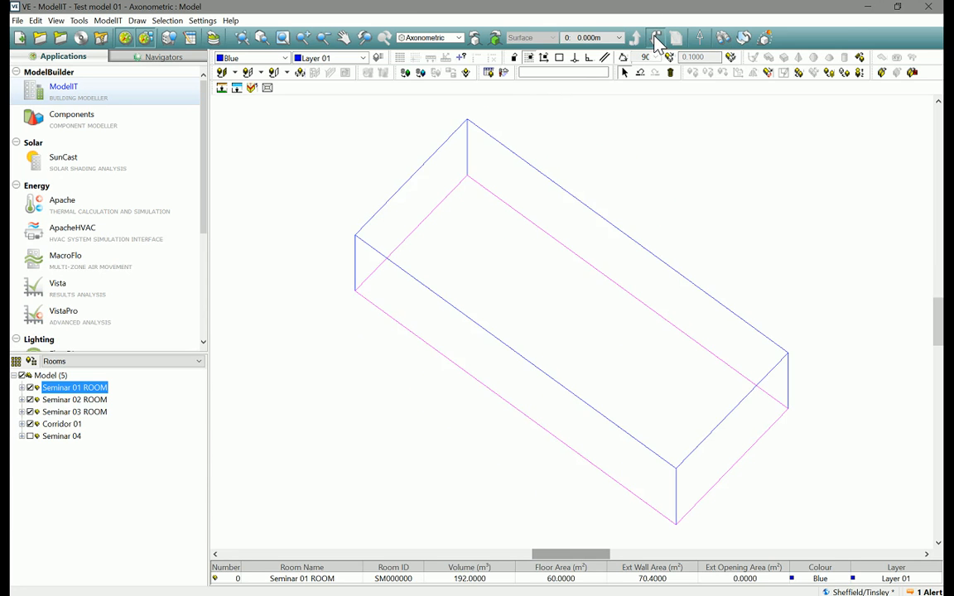
click(450, 355)
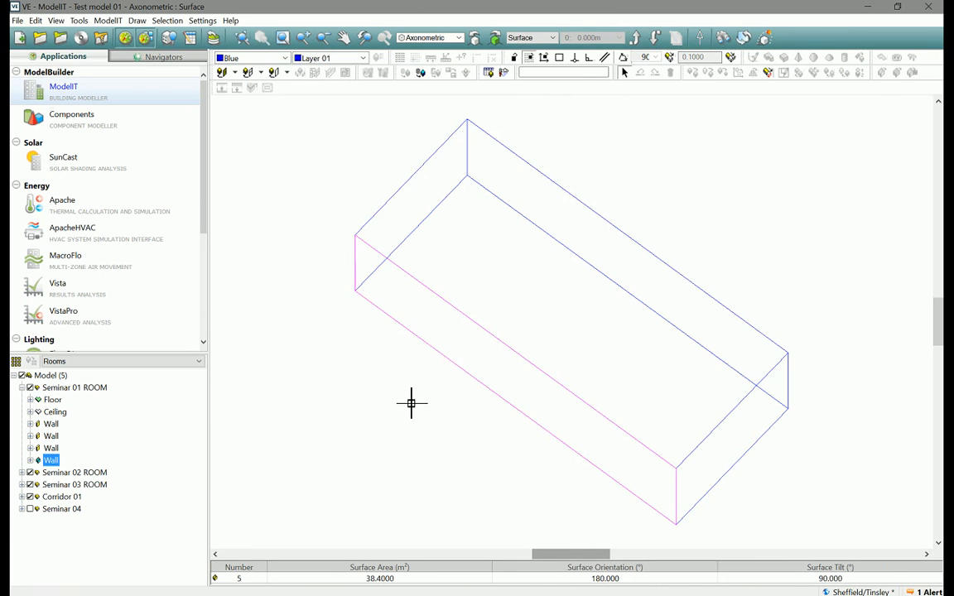
click(455, 38)
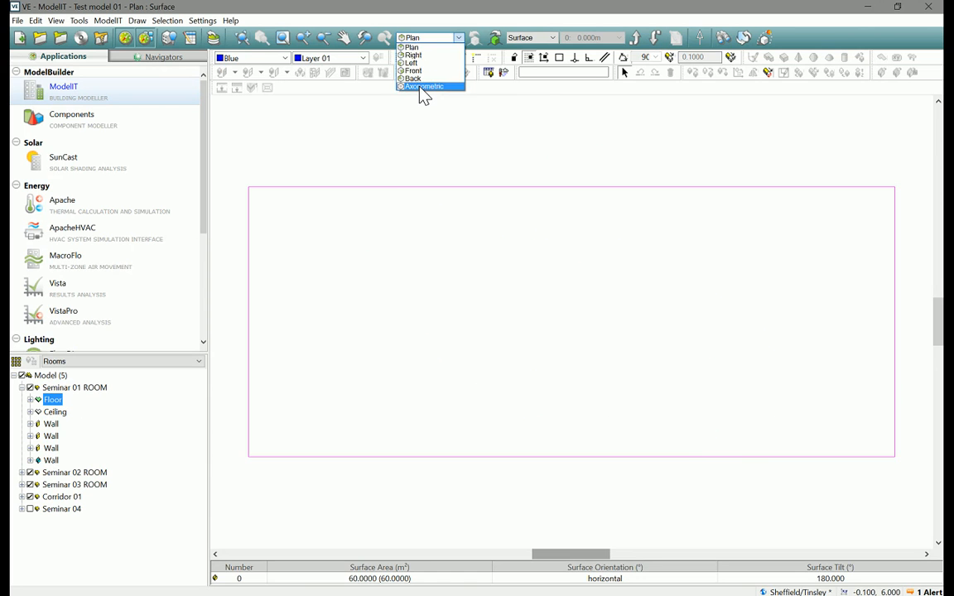
click(422, 87)
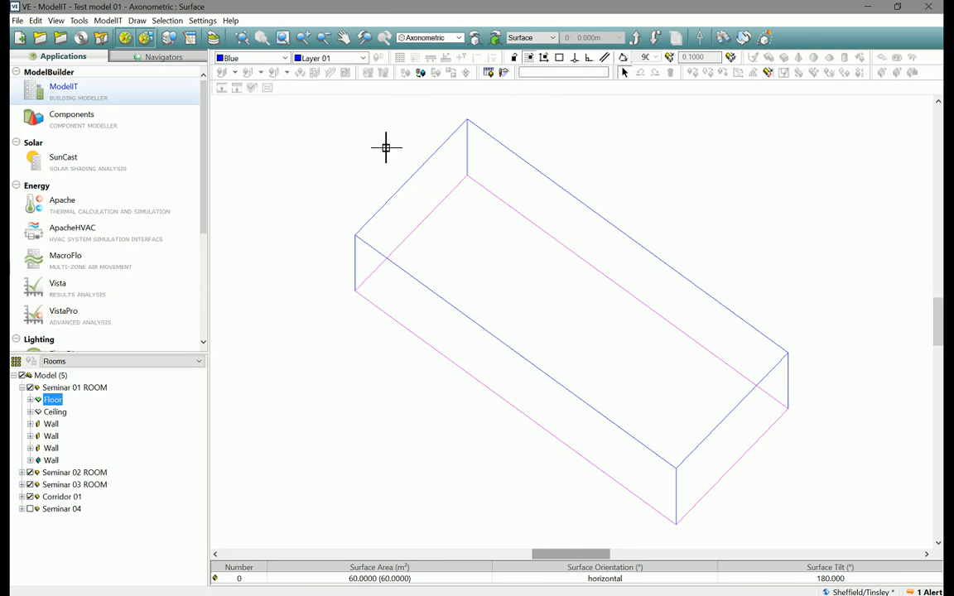
Display the end wall of Seminar 01 ROOM in the Left view
click(458, 38)
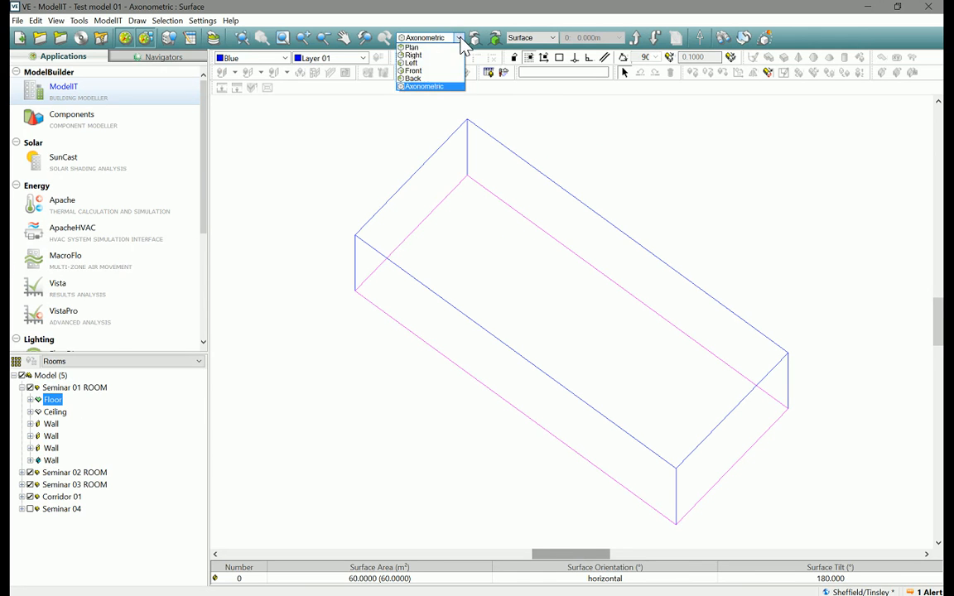
click(412, 63)
click(470, 171)
scroll(476, 190, down, 3)
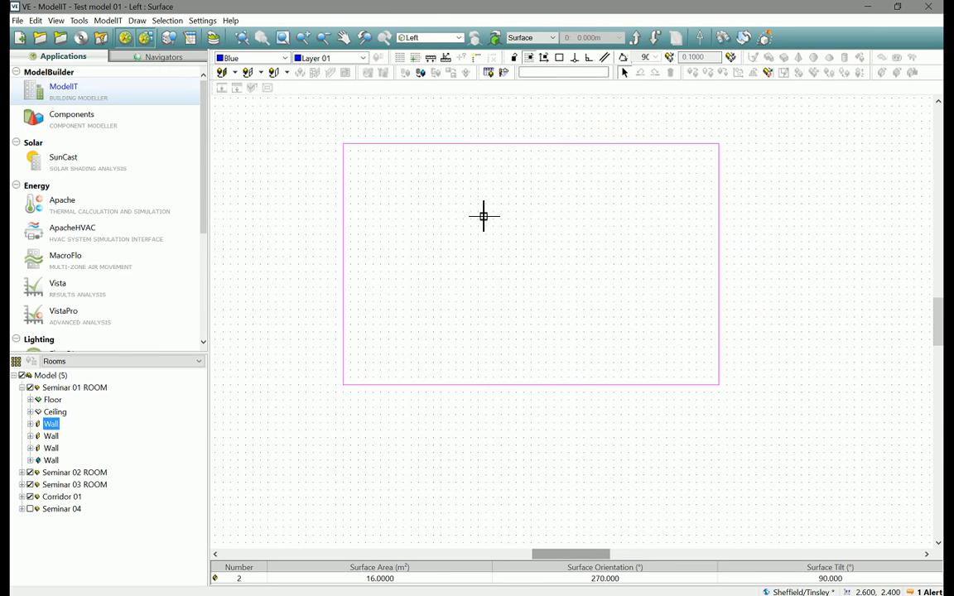
scroll(483, 216, up, 2)
scroll(483, 216, down, 1)
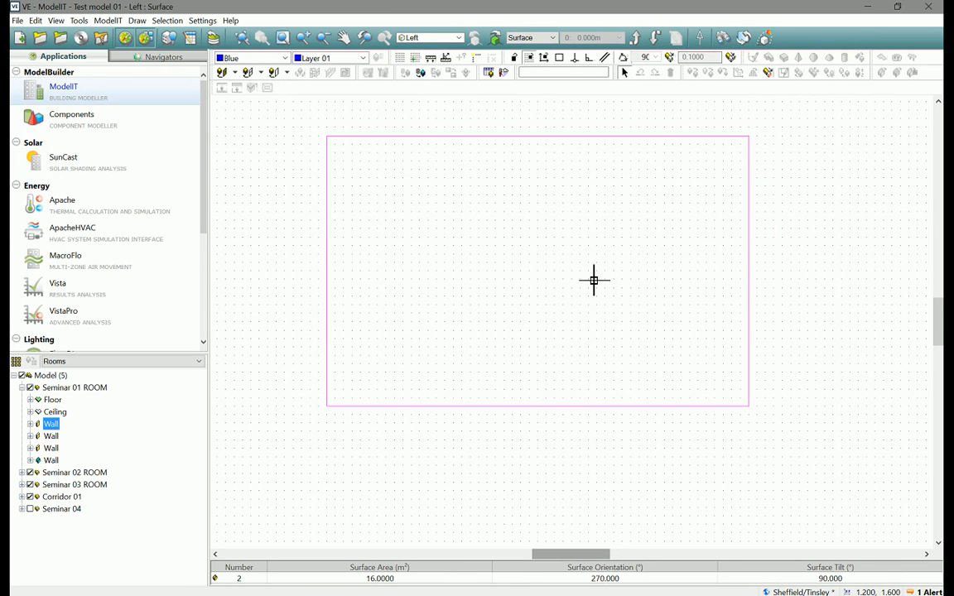
Set up an L Rectangle window opening with a base height of 1 m, a width of 4 m and a height of 2 m
click(224, 74)
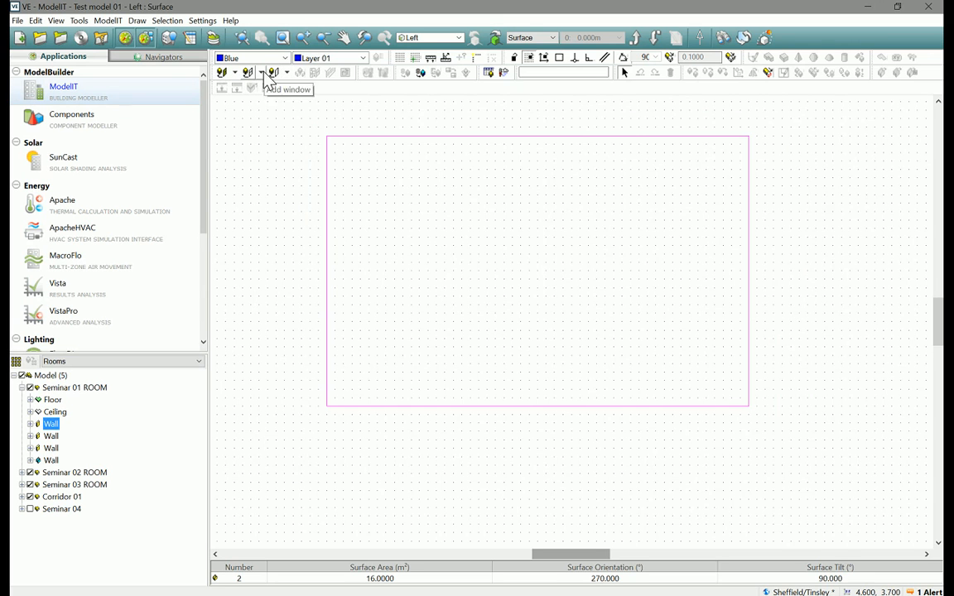
click(247, 74)
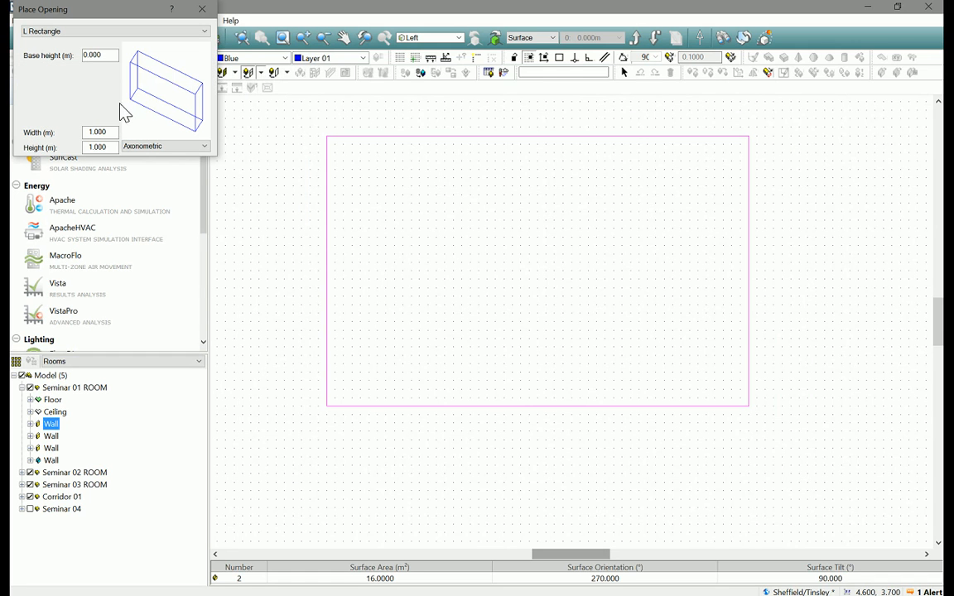
click(192, 33)
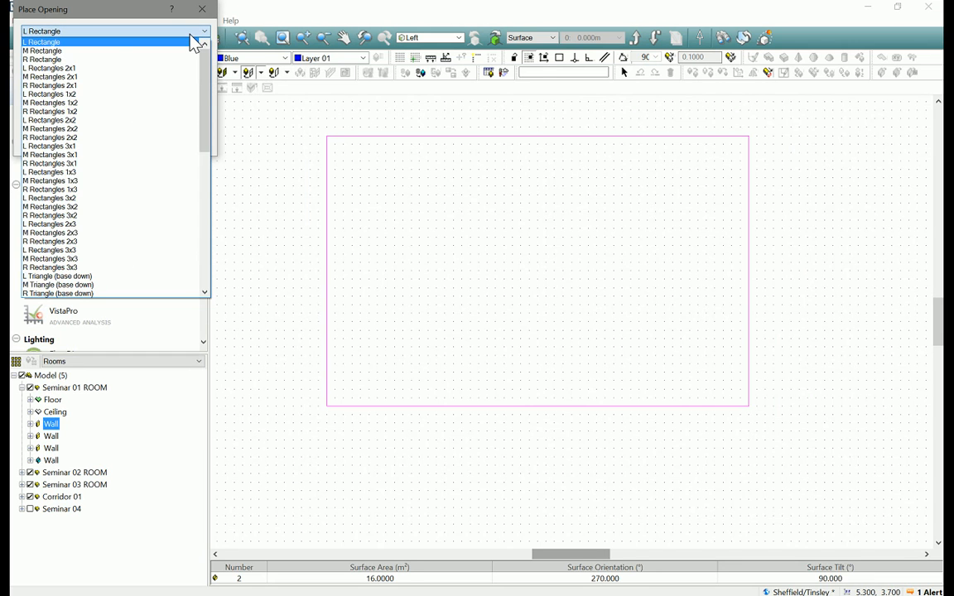
click(192, 41)
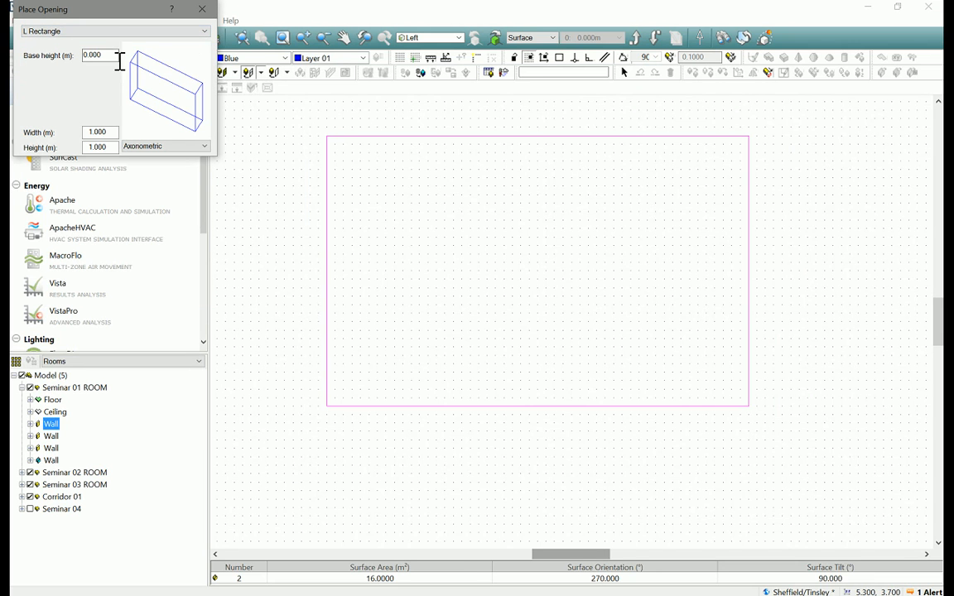
drag(106, 59, 79, 66)
drag(106, 131, 98, 140)
text(4)
click(117, 149)
text(2)
click(114, 132)
click(149, 149)
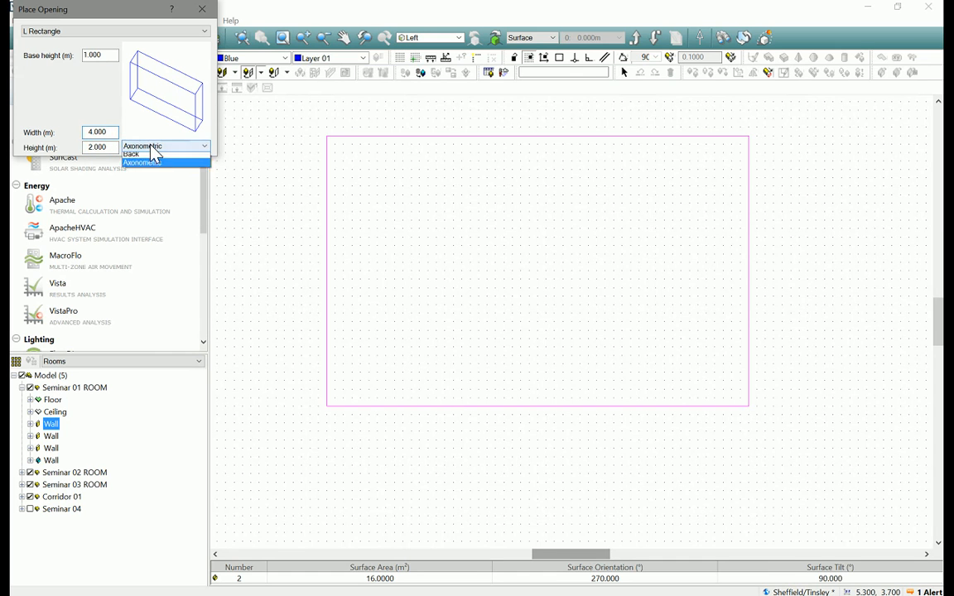
click(150, 148)
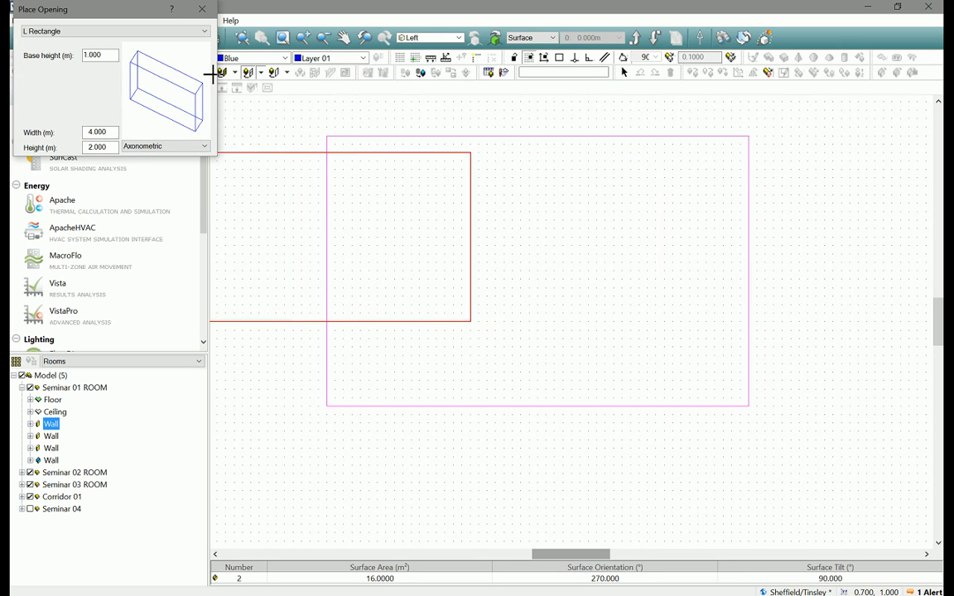
Set the window width to 3 m and place one window slightly right of centre on the Seminar 01 ROOM end wall
double_click(91, 134)
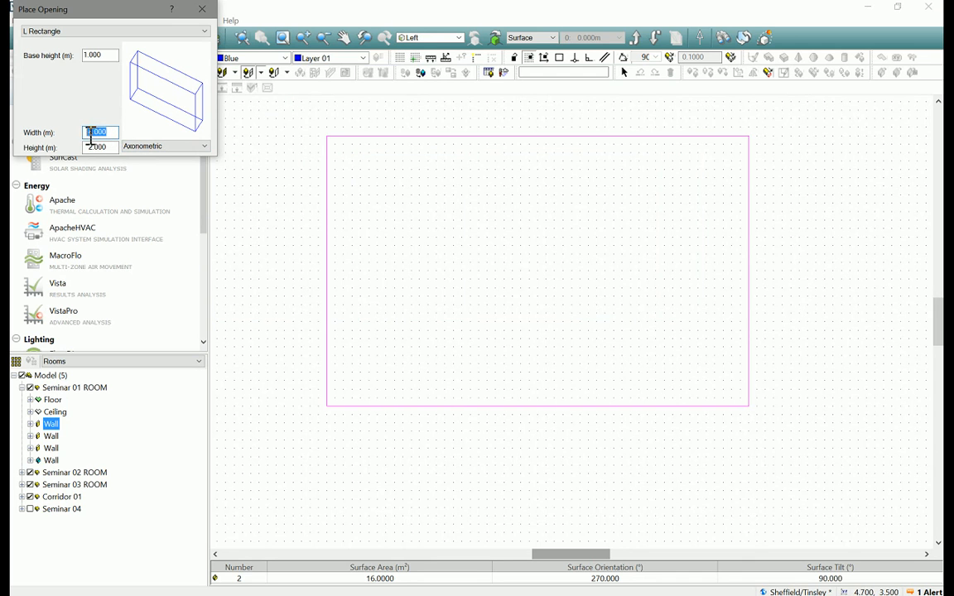
text(3)
click(110, 149)
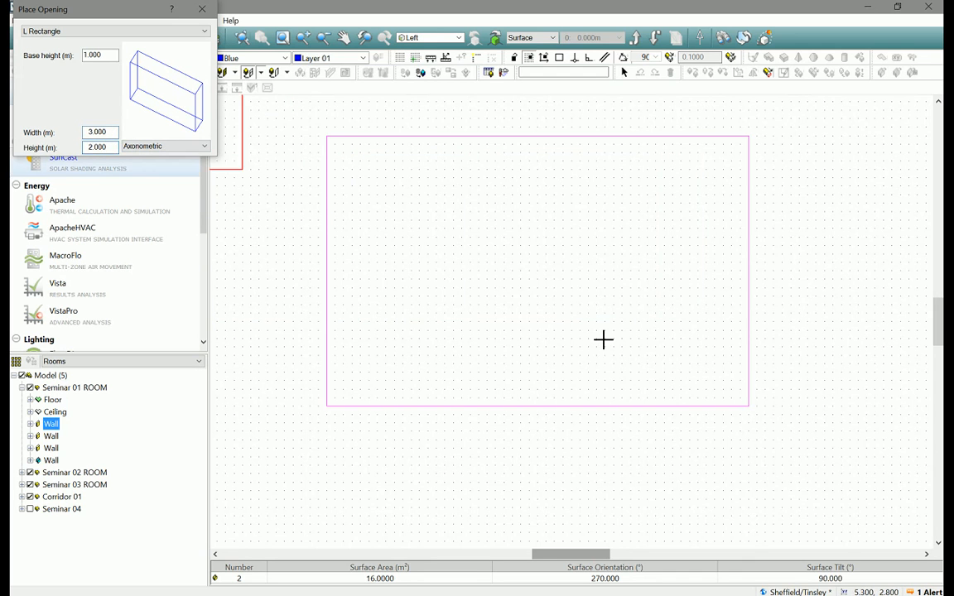
click(688, 334)
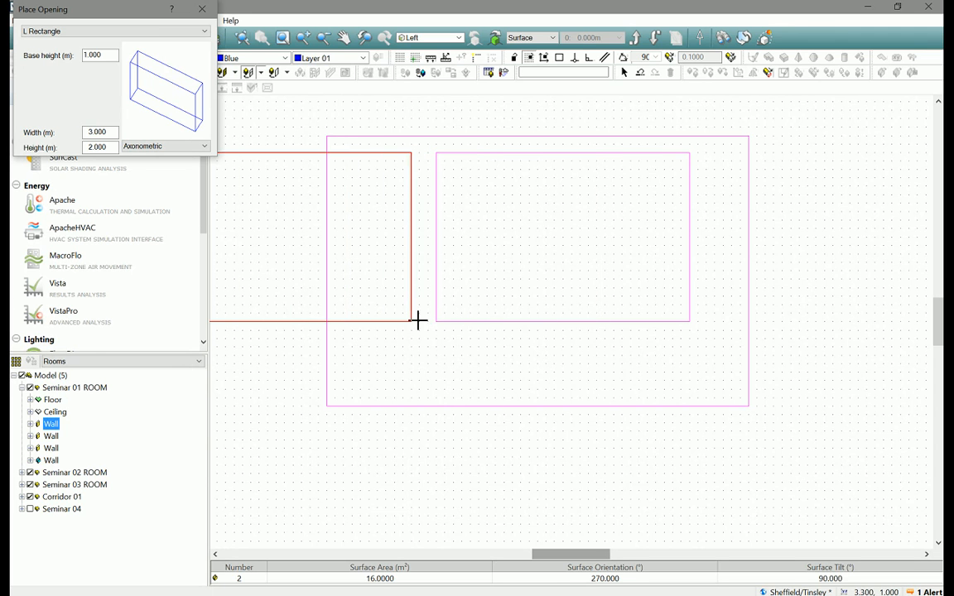
click(202, 9)
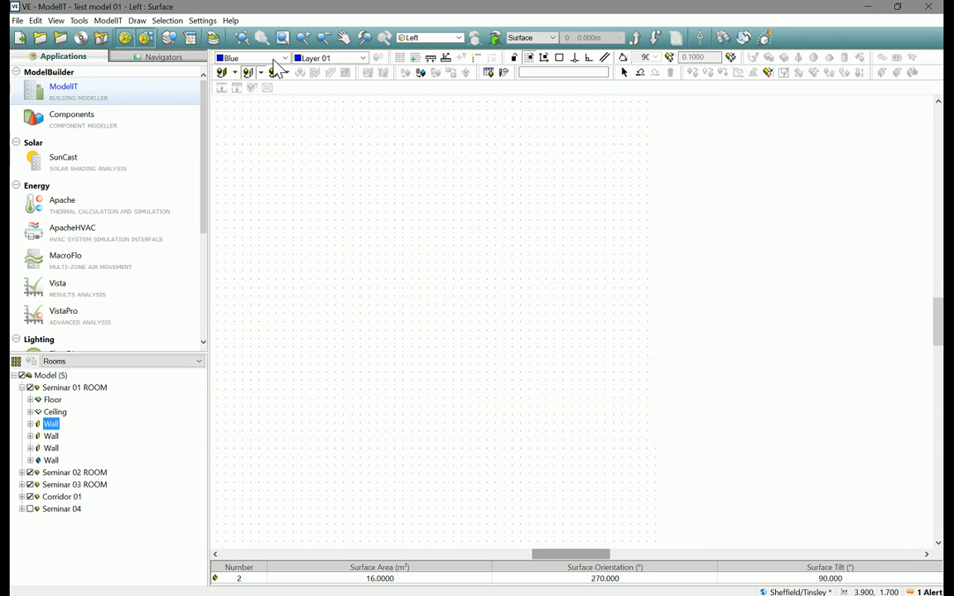
Show Seminar 01 ROOM with its new end-wall window in the Axonometric view
click(459, 38)
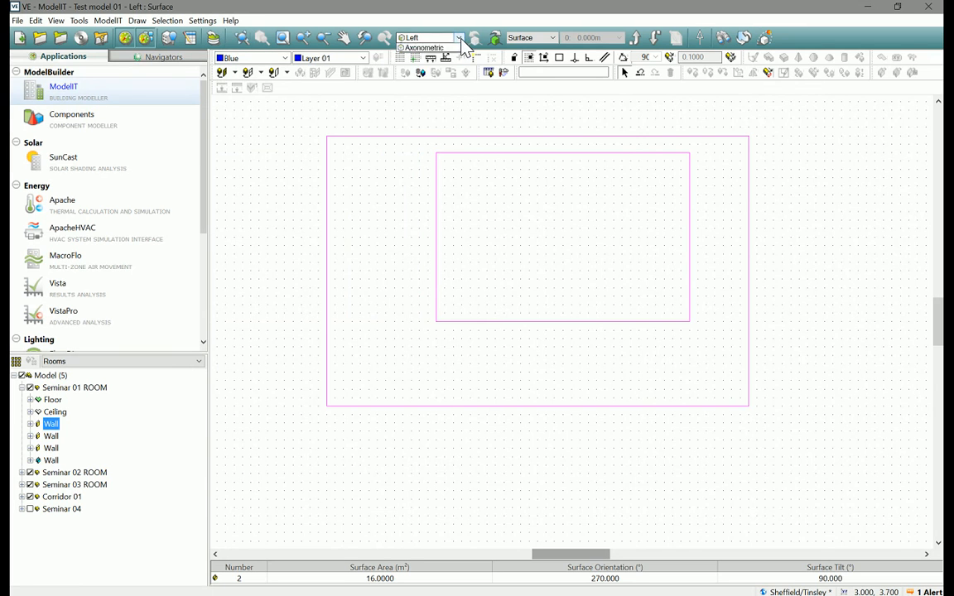
click(426, 87)
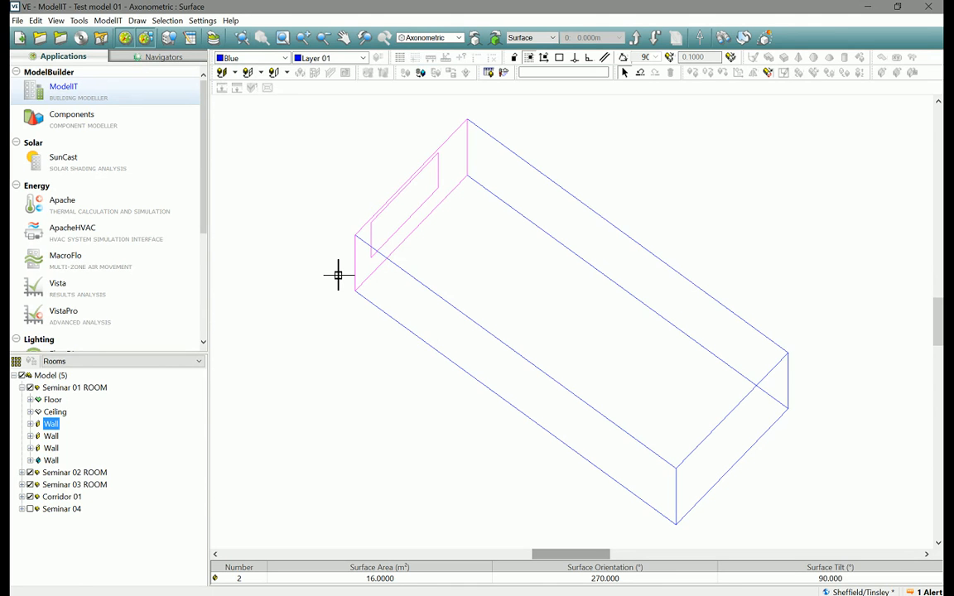
click(221, 73)
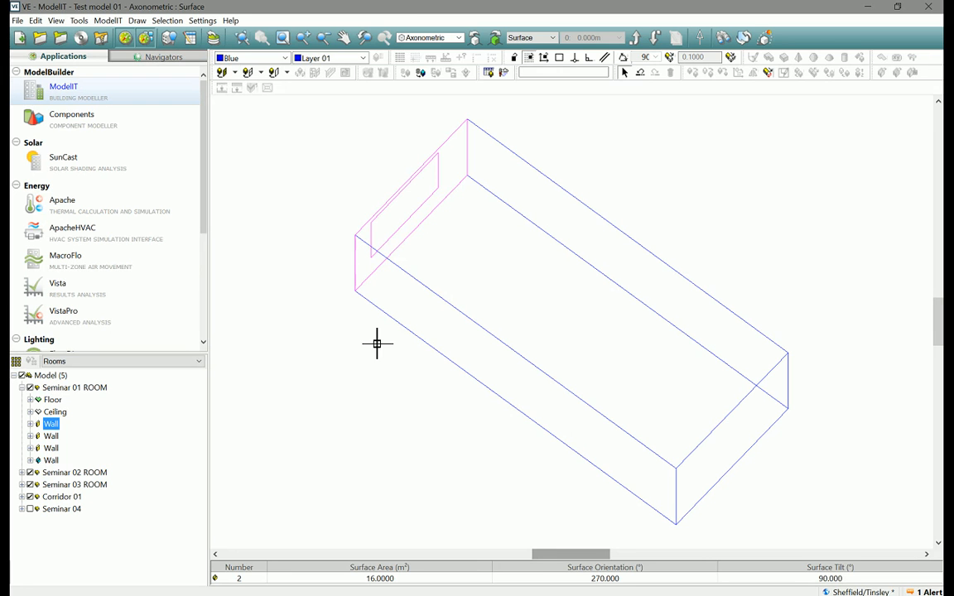